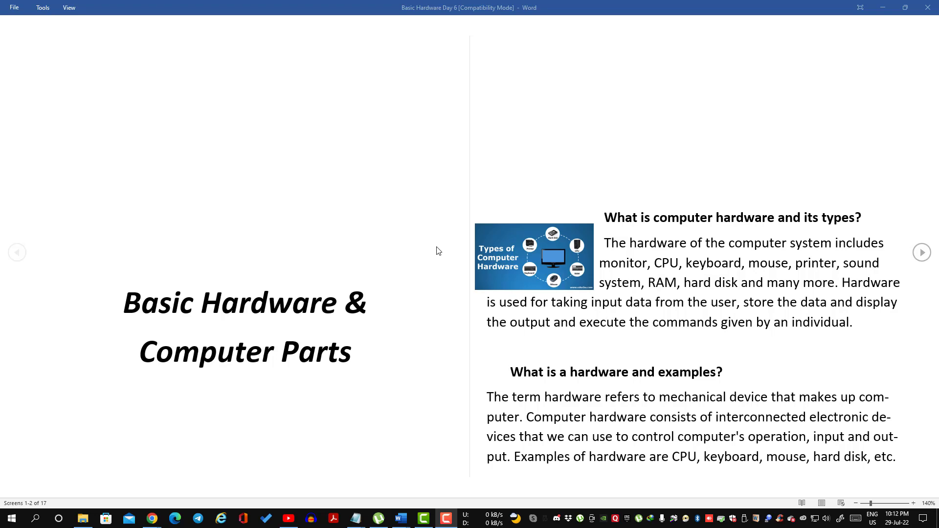
# Step: Focus the Word window to continue reading toward the CMOS and Cache Memory pages
pyautogui.click(439, 247)
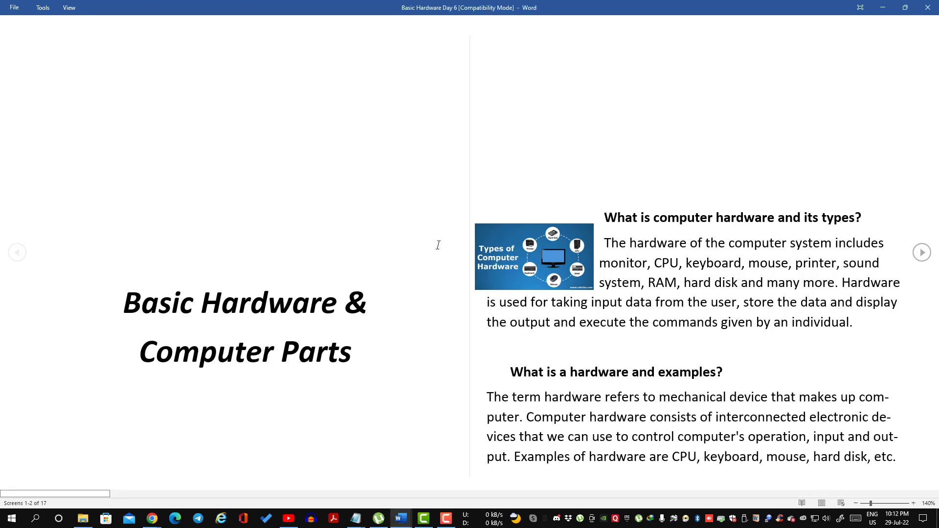
pyautogui.scroll(-2, 439, 245)
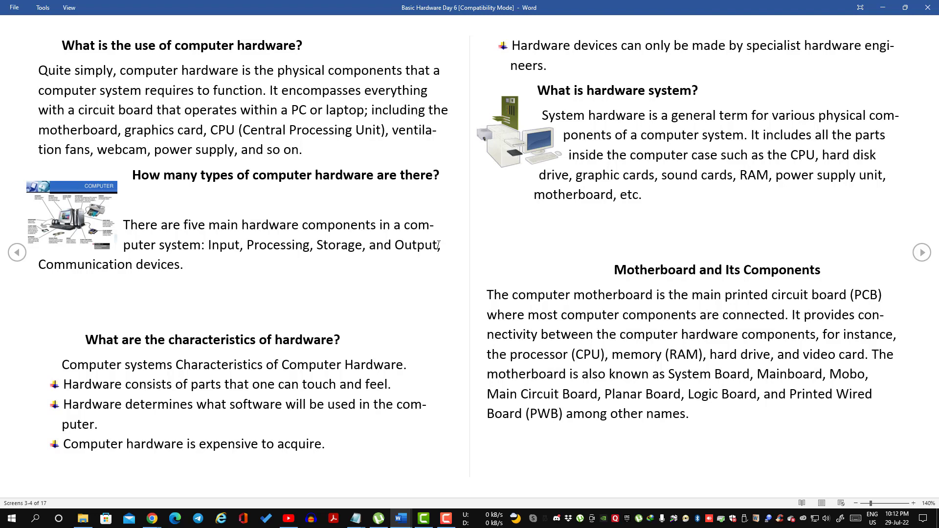
pyautogui.scroll(-3, 439, 246)
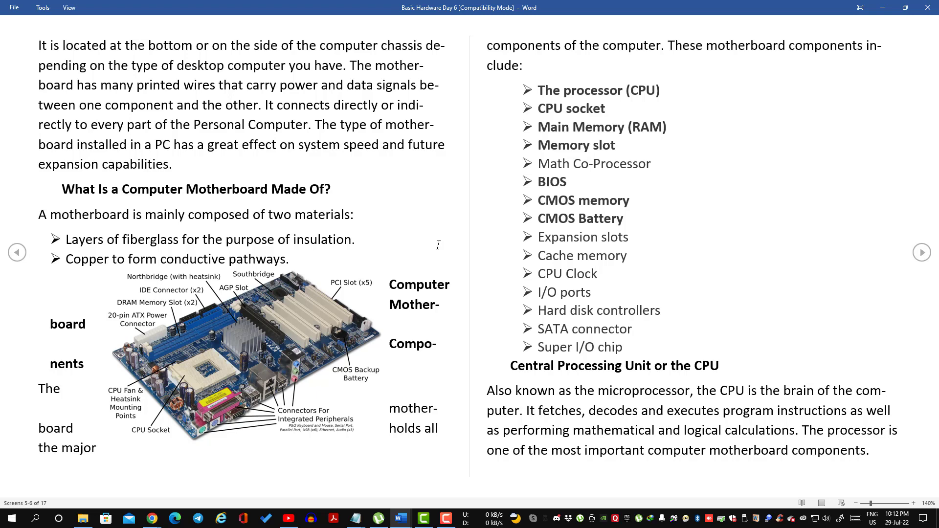
pyautogui.scroll(-1, 438, 245)
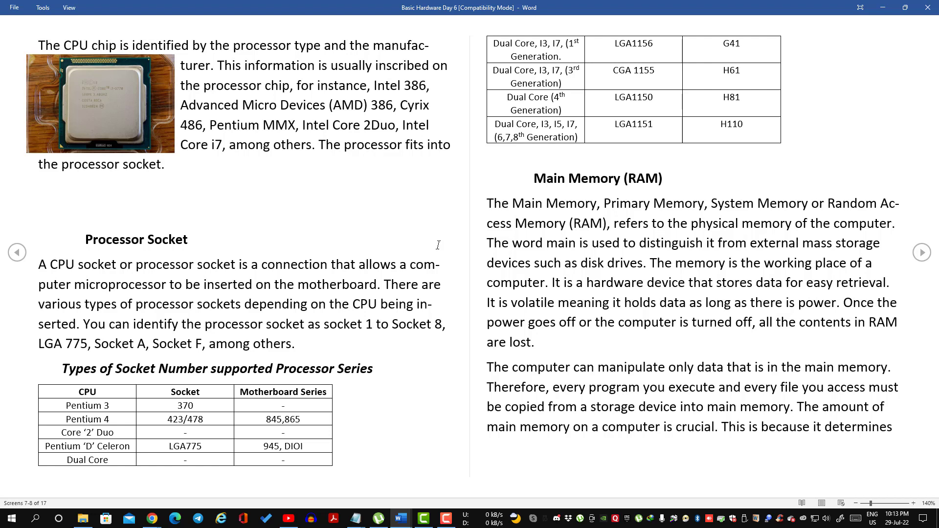
pyautogui.scroll(-1, 438, 246)
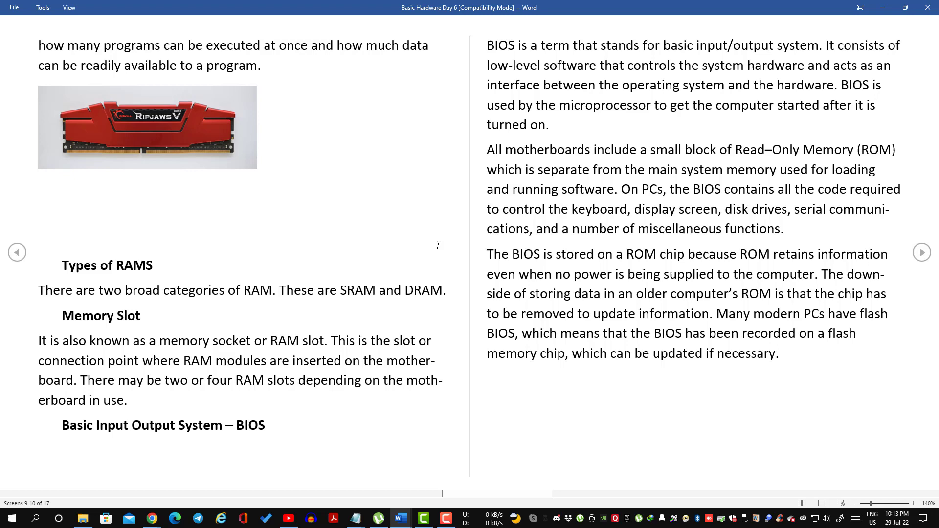
pyautogui.scroll(-1, 438, 245)
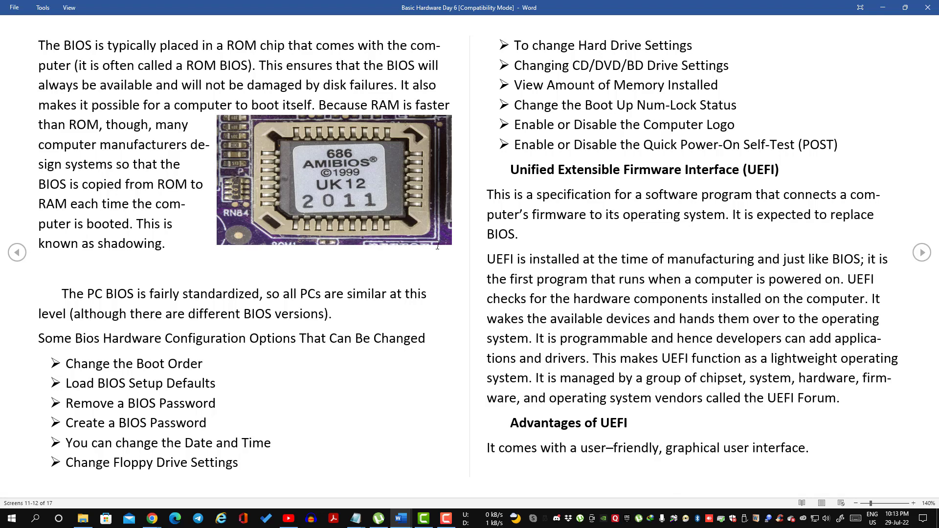
pyautogui.scroll(-1, 438, 246)
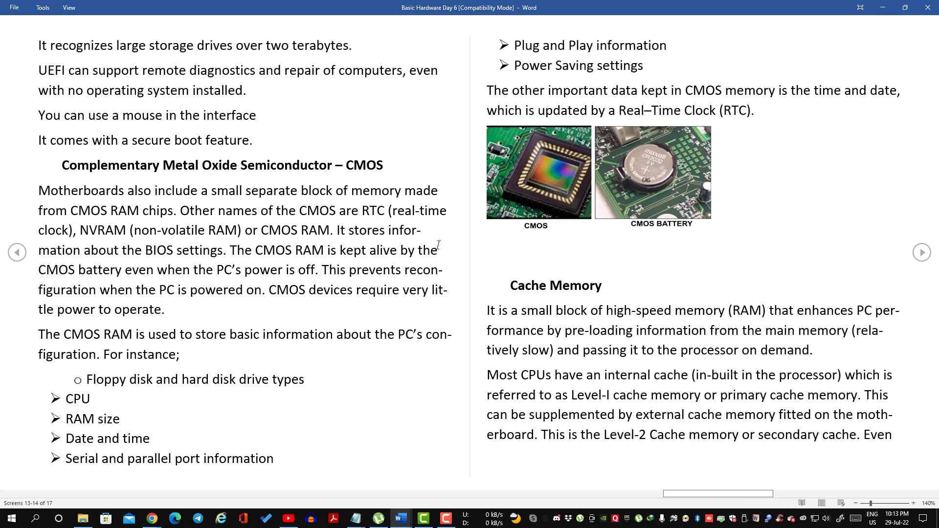
pyautogui.scroll(1, 438, 246)
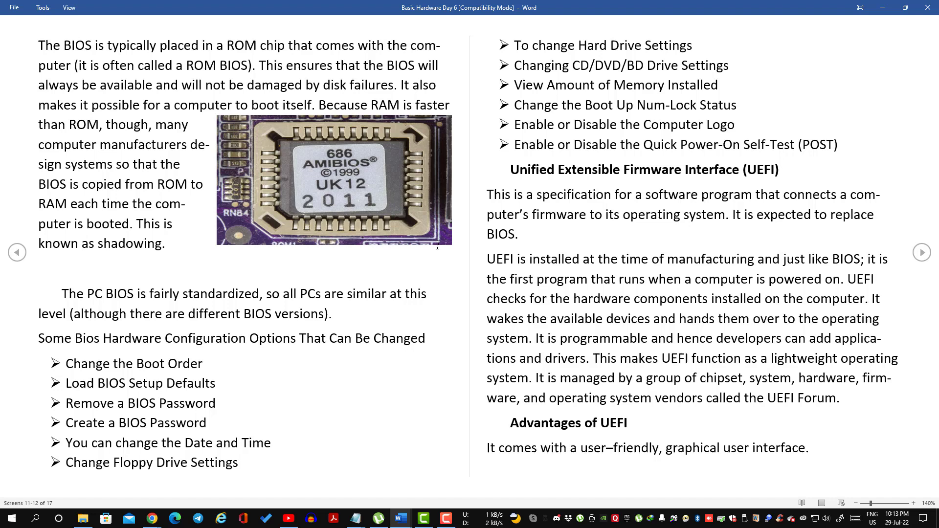
pyautogui.scroll(-1, 437, 246)
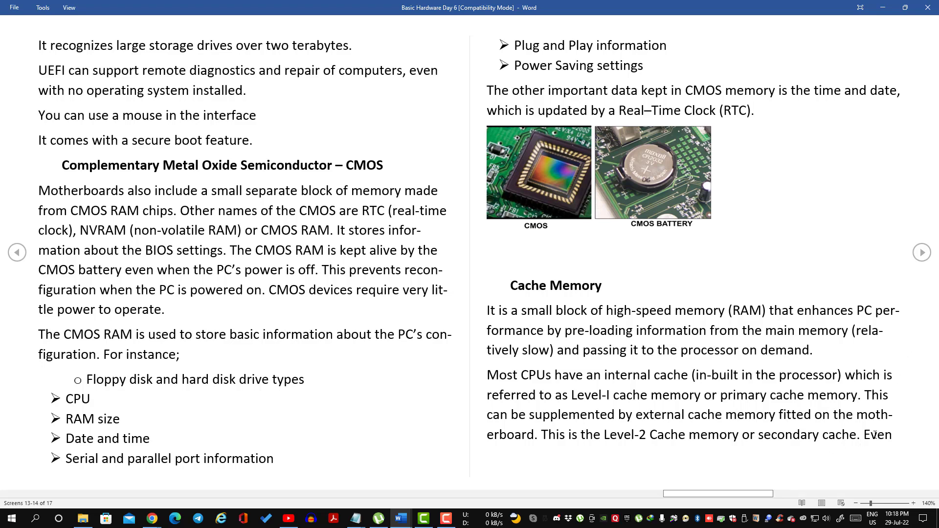
pyautogui.scroll(-1, 874, 435)
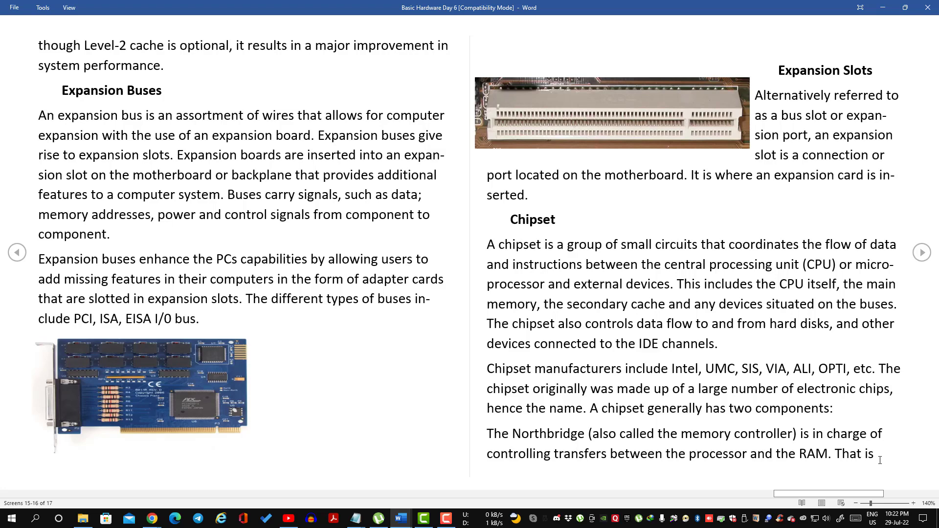
pyautogui.scroll(-1, 880, 459)
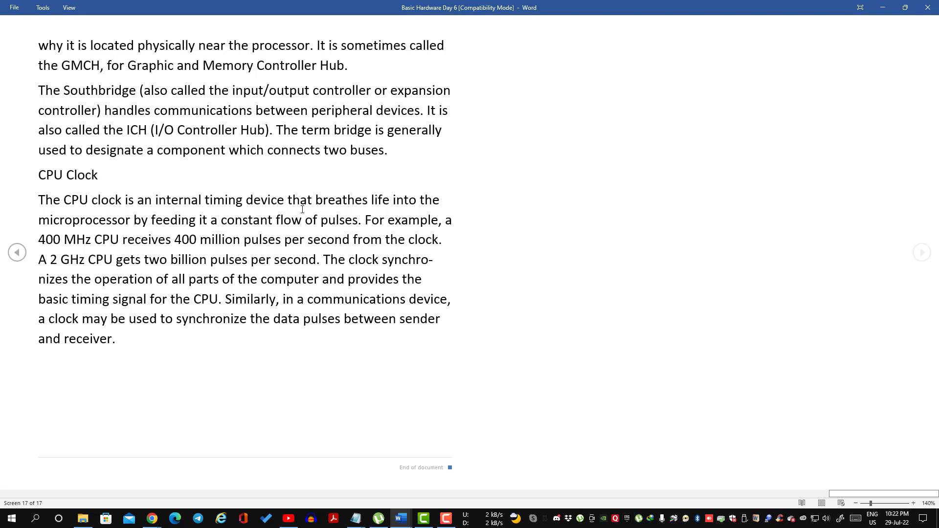
# Step: Return to Read Mode screens 15-16 on Expansion Buses, Expansion Slots and Chipset
pyautogui.click(18, 255)
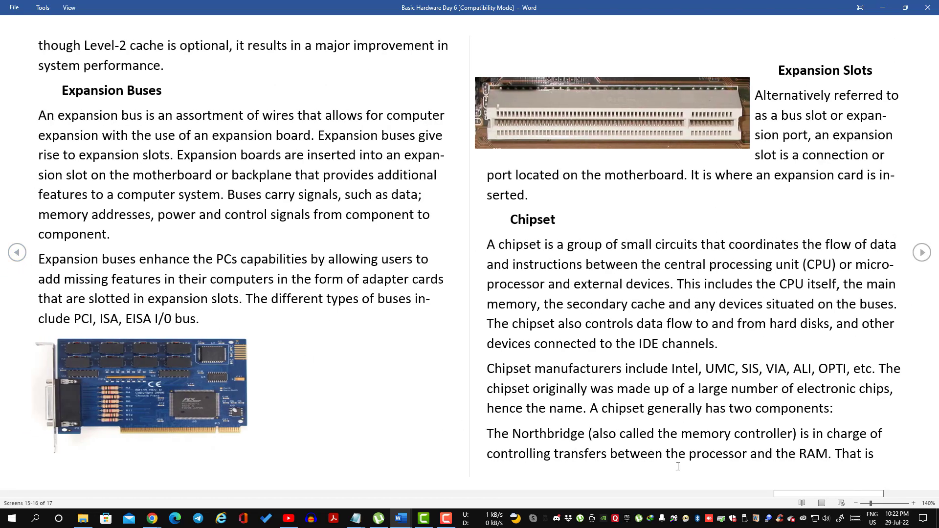
pyautogui.click(446, 520)
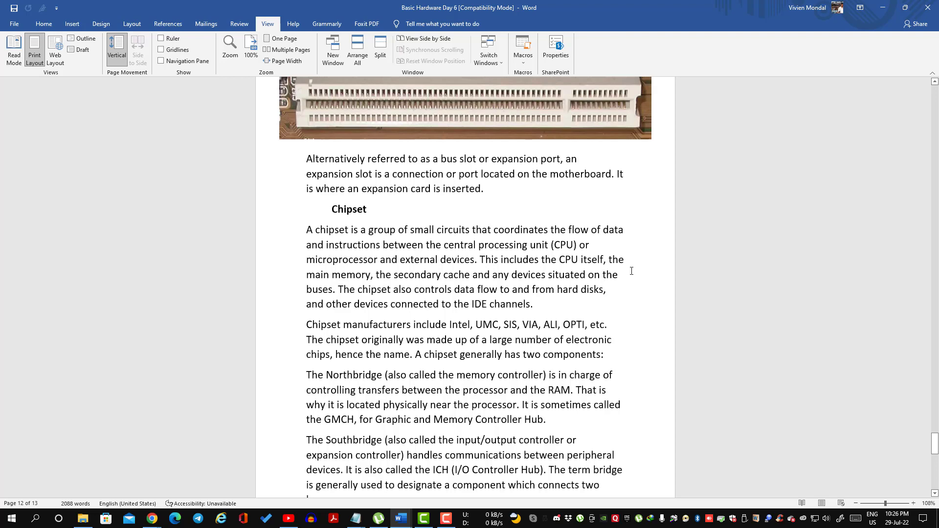
pyautogui.scroll(-2, 631, 276)
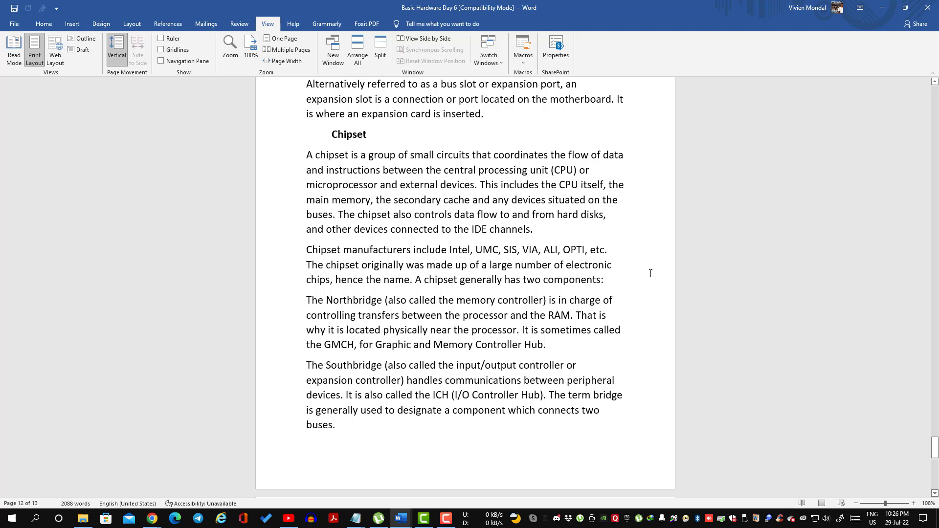
pyautogui.scroll(-1, 650, 273)
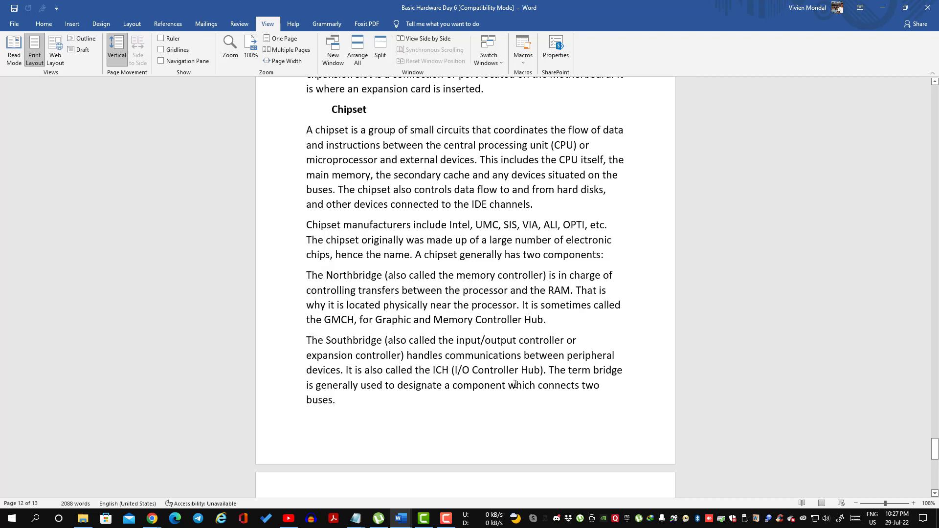
pyautogui.scroll(-2, 509, 385)
pyautogui.scroll(-1, 507, 374)
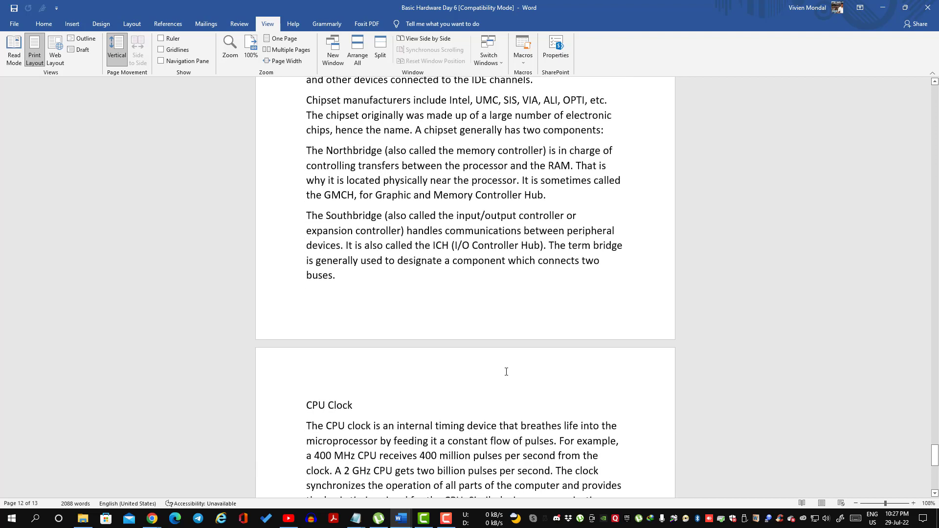
pyautogui.scroll(-1, 505, 367)
pyautogui.scroll(-1, 506, 367)
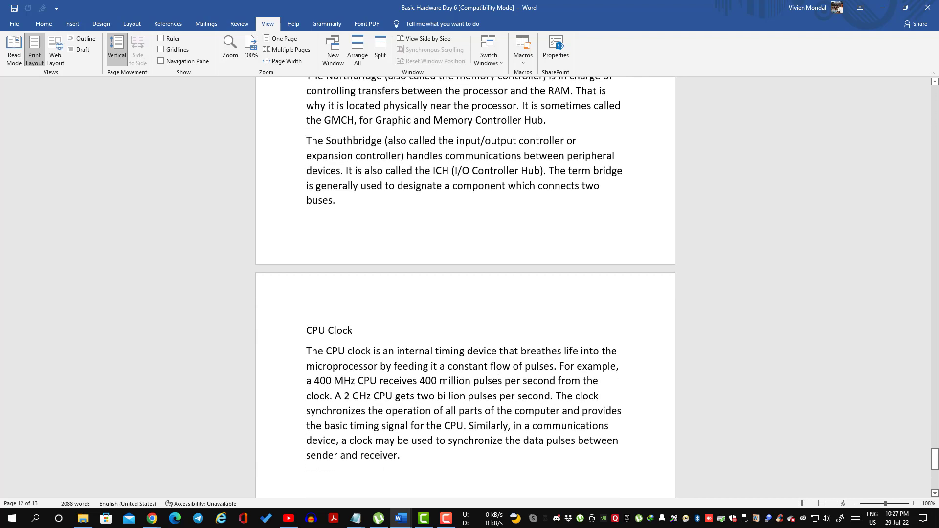